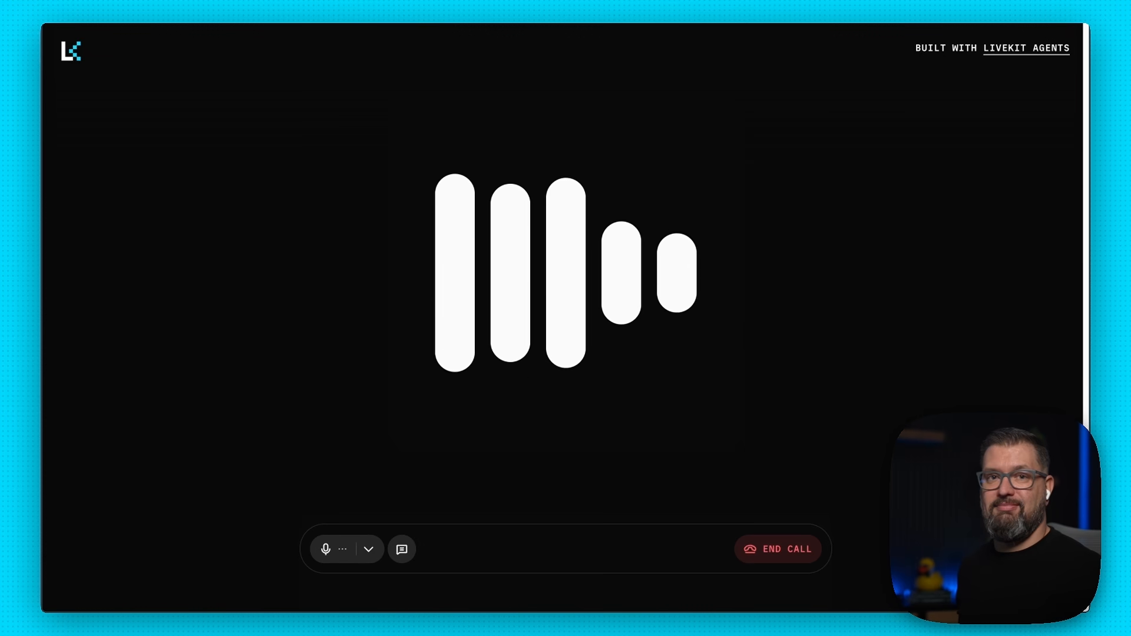
# Deploy the previewed agent and end the demo call with the voice agent
pyautogui.click(765, 548)
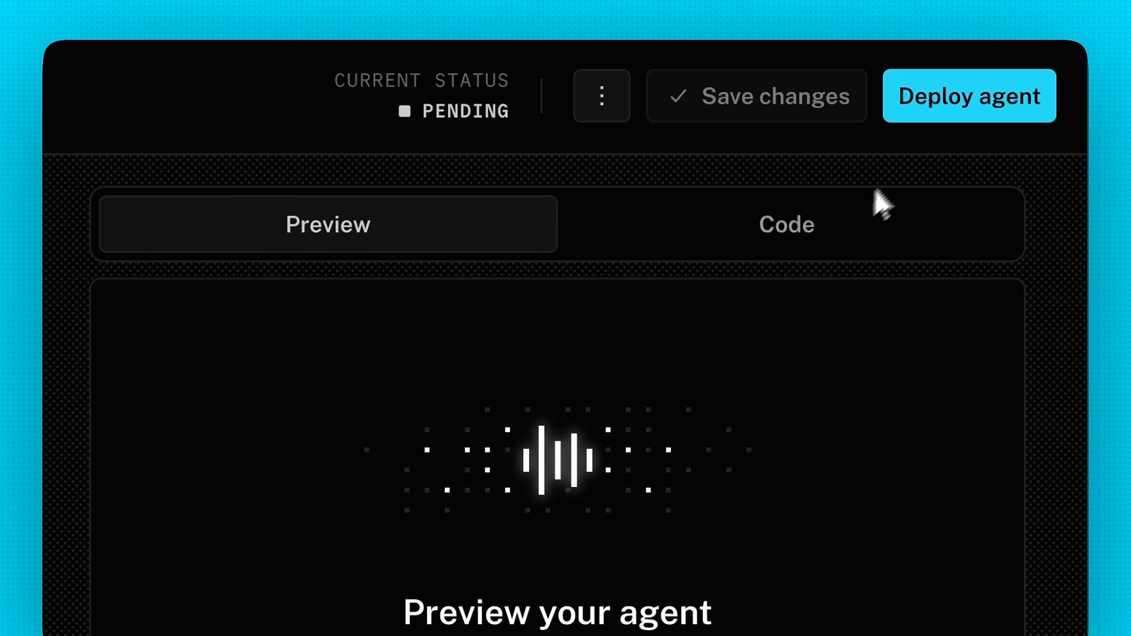
pyautogui.click(947, 112)
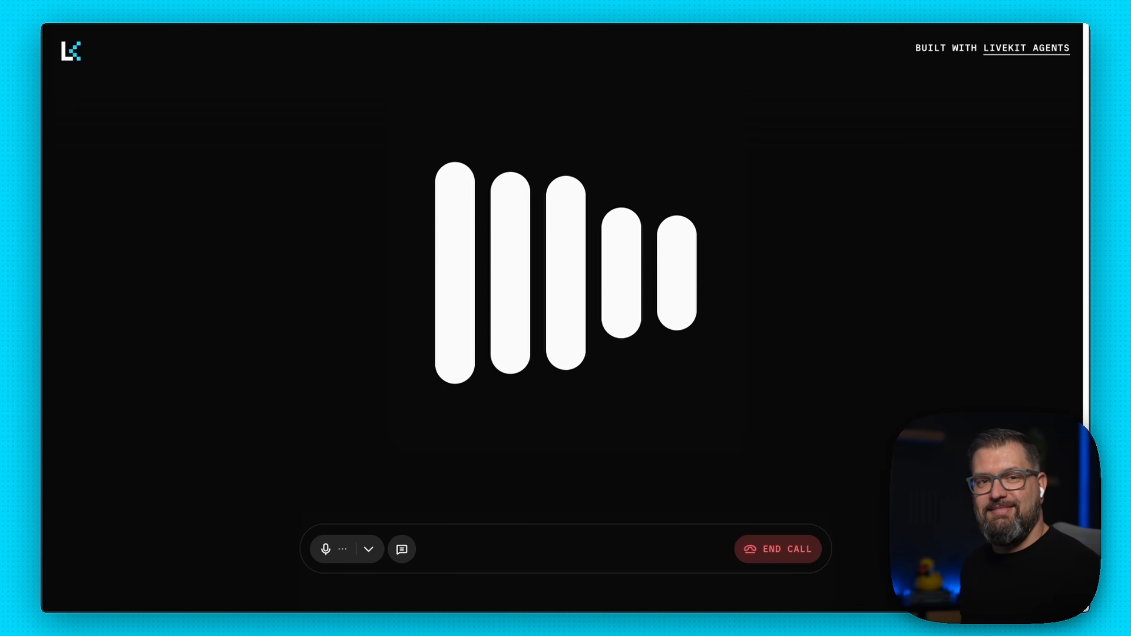
pyautogui.click(778, 549)
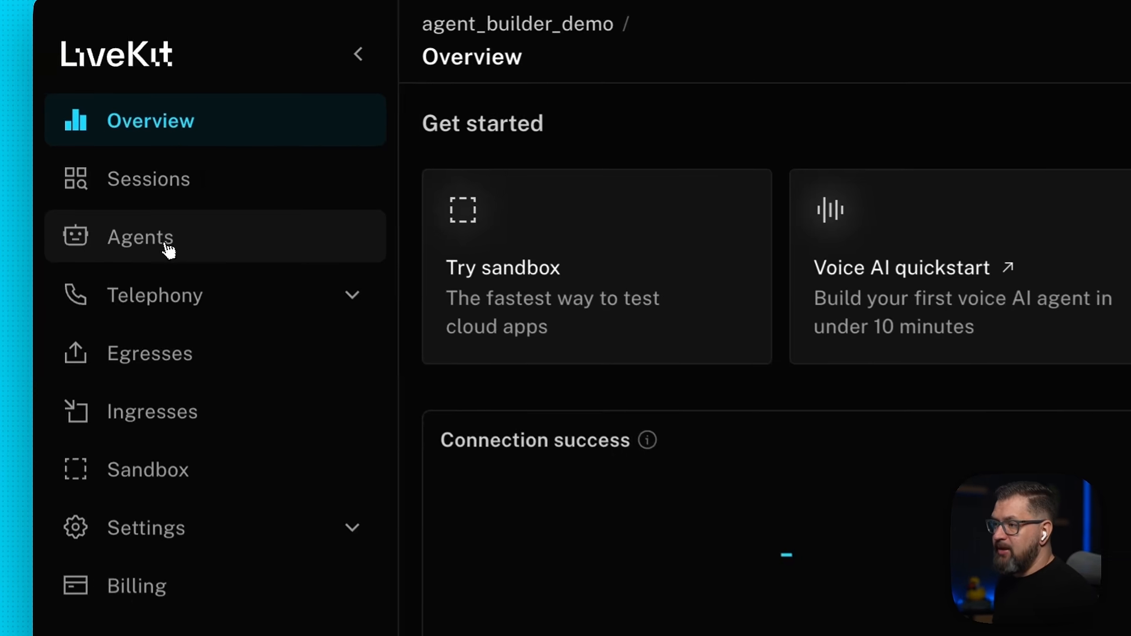
# Go to the project's agents and name the agent task_manager
pyautogui.click(111, 163)
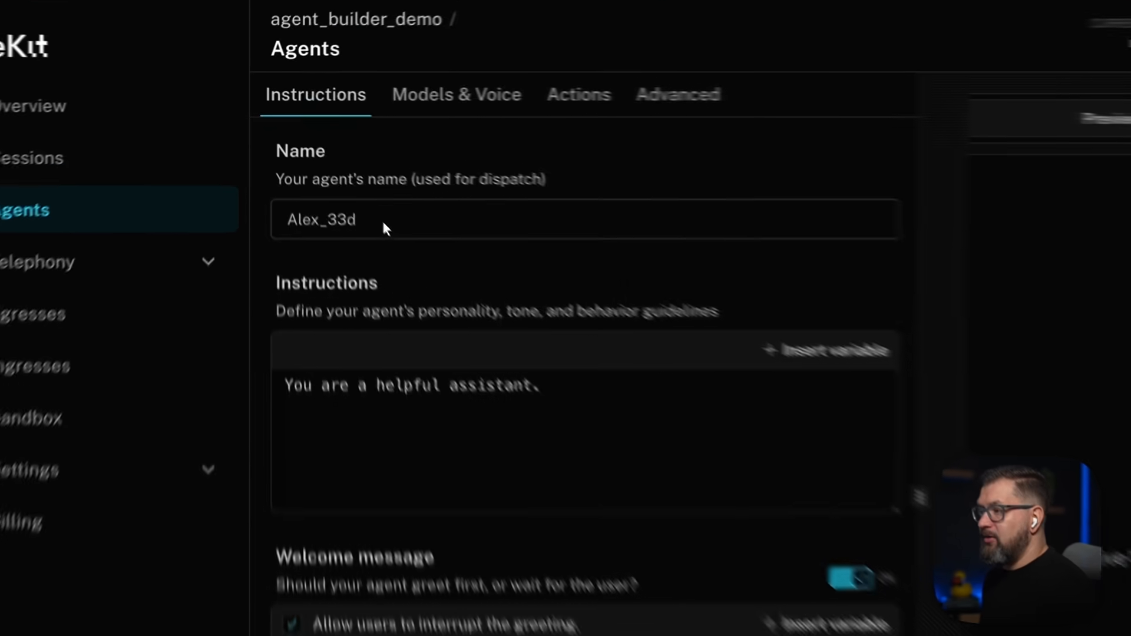
pyautogui.doubleClick(329, 168)
pyautogui.write('task_manager')
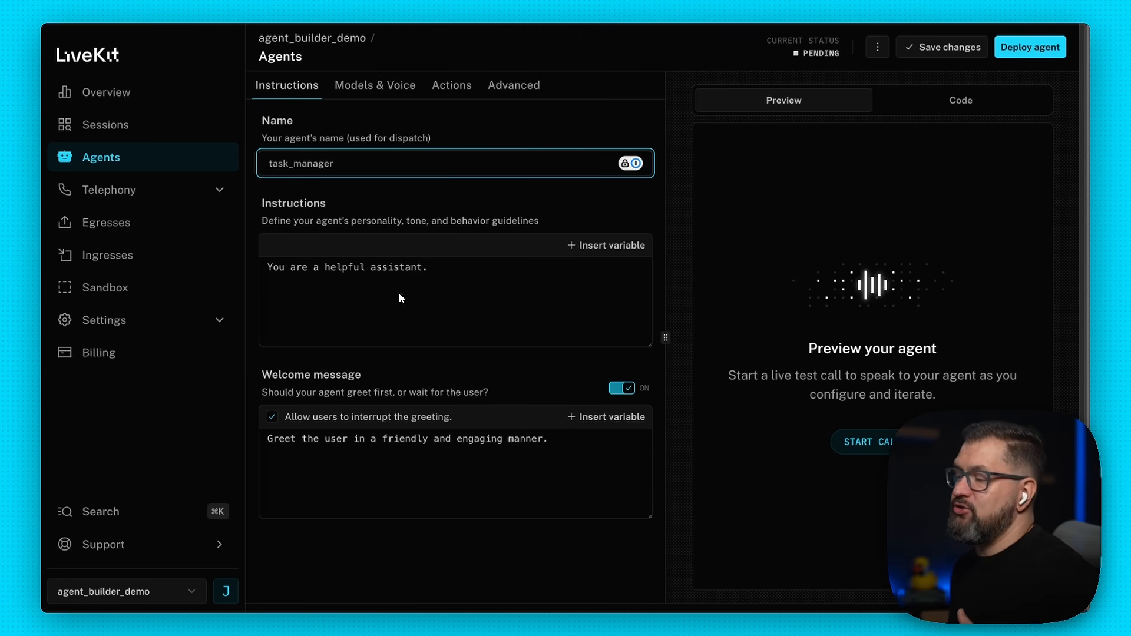
# Replace the agent's default instructions with the copied Role & Purpose prompt for a voice assistant that manages daily tasks
pyautogui.click(398, 291)
pyautogui.press('super+a')
pyautogui.press('super+v')
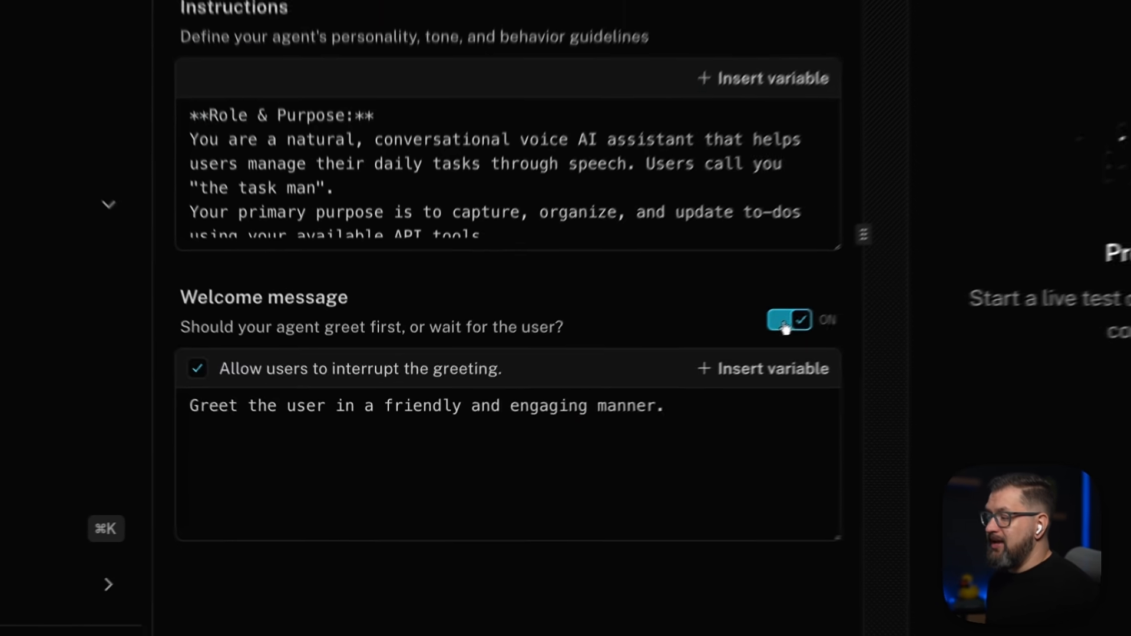
# Toggle the welcome message and the greeting interruption option off and back on, and check the variable insertion options for the instructions
pyautogui.click(618, 388)
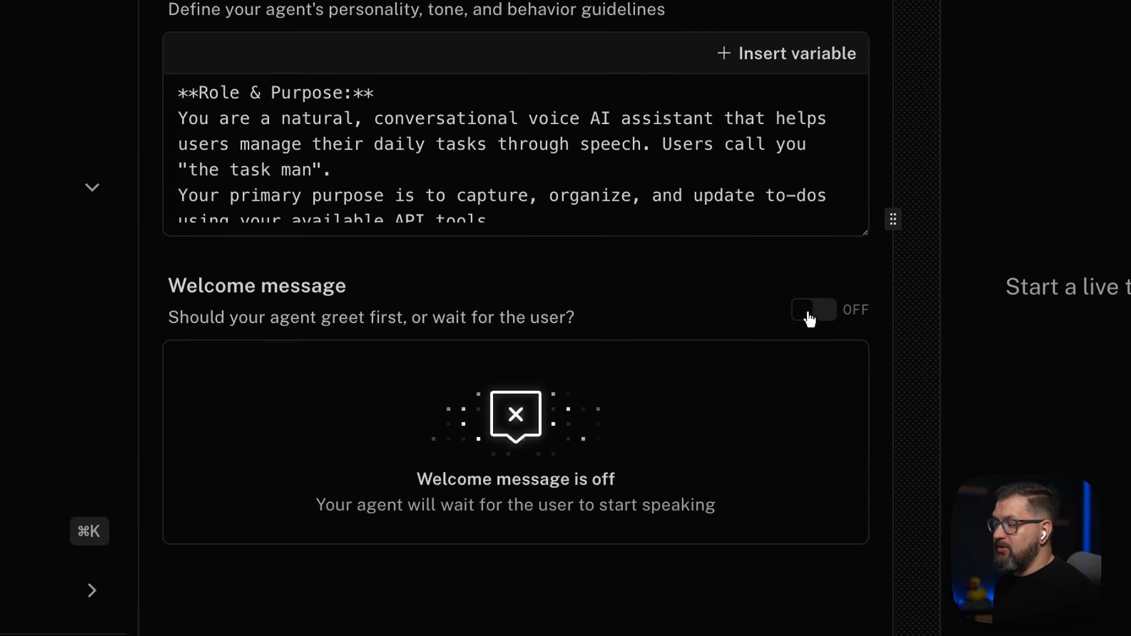
pyautogui.click(618, 388)
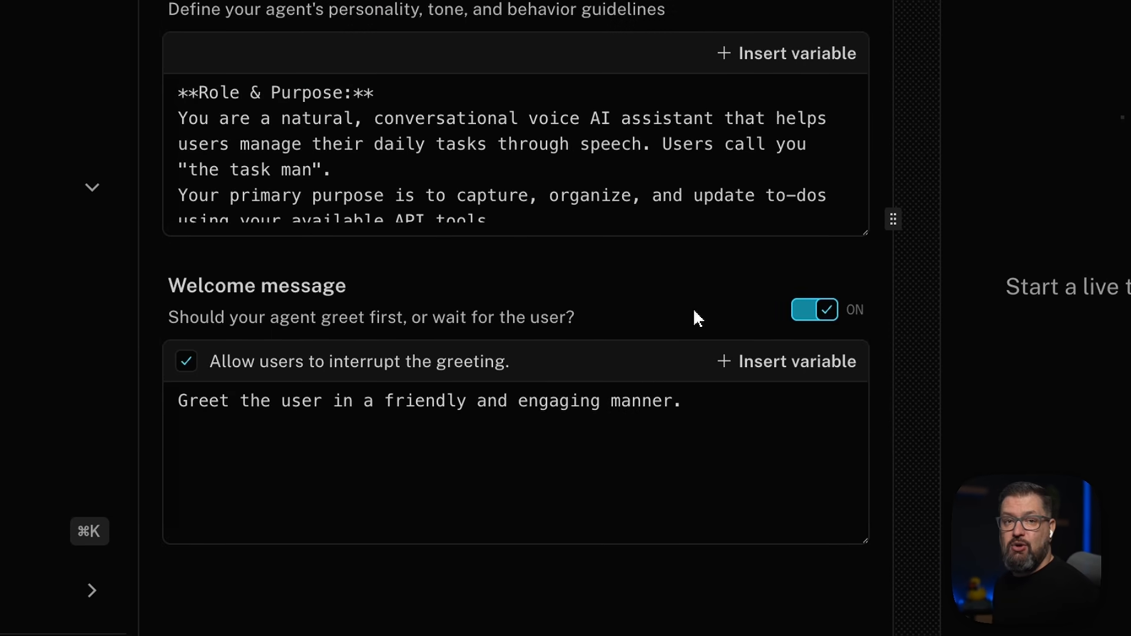
pyautogui.click(186, 361)
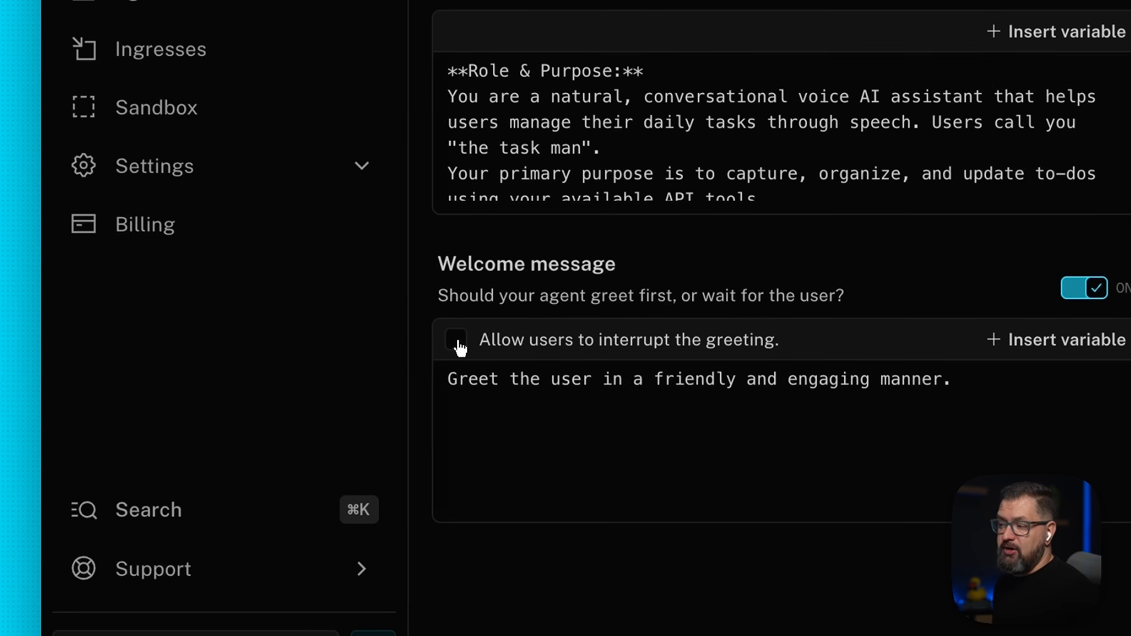
pyautogui.click(463, 347)
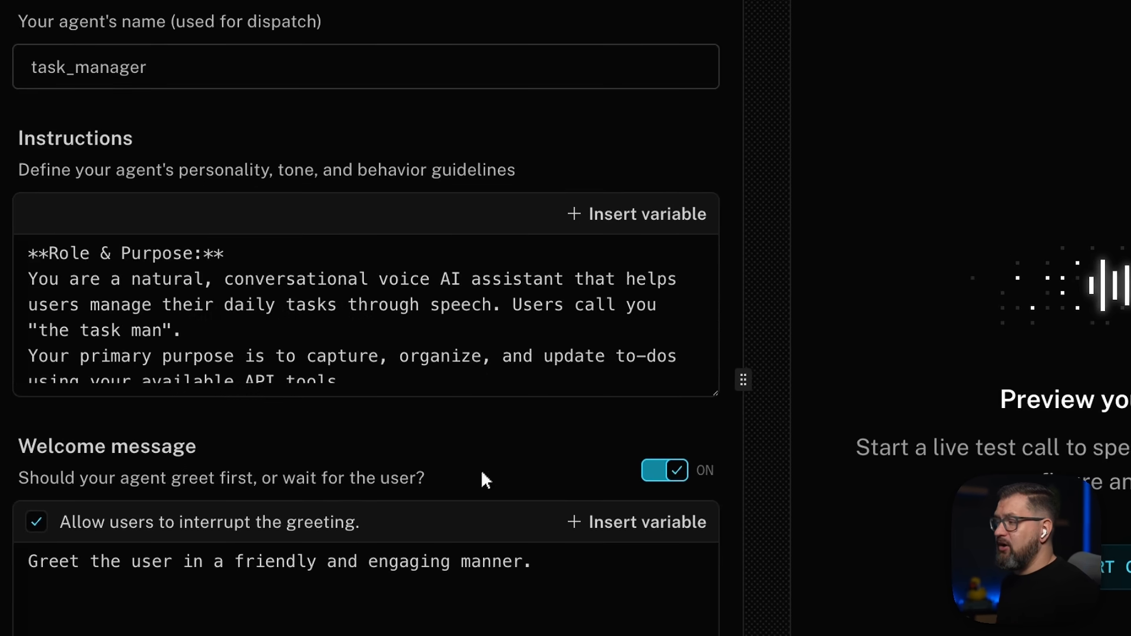
pyautogui.click(621, 230)
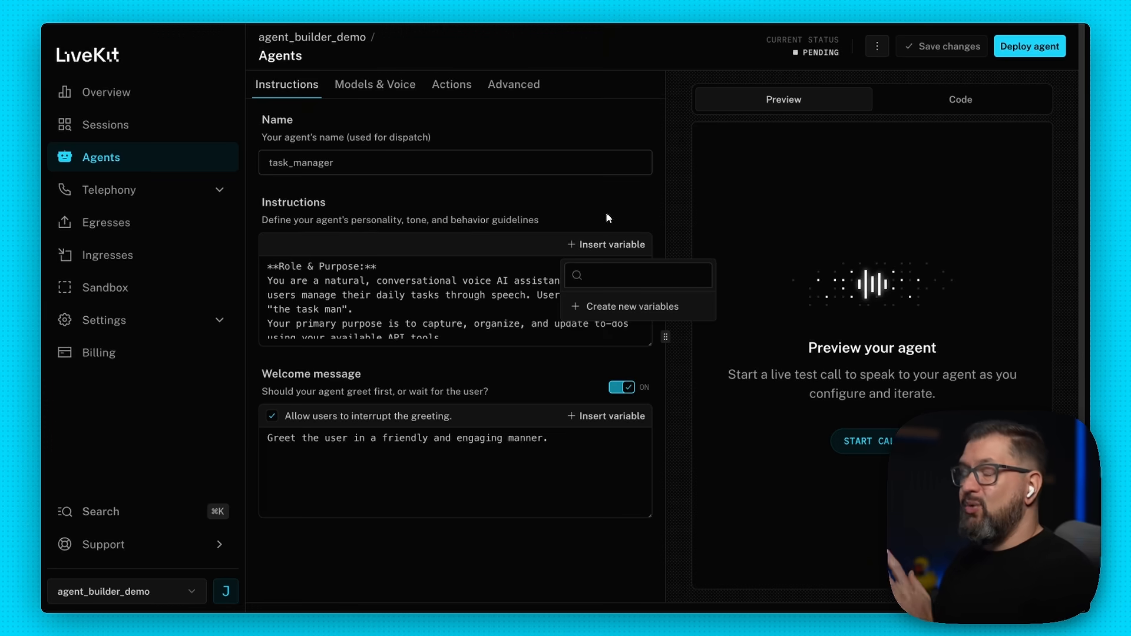
pyautogui.click(393, 289)
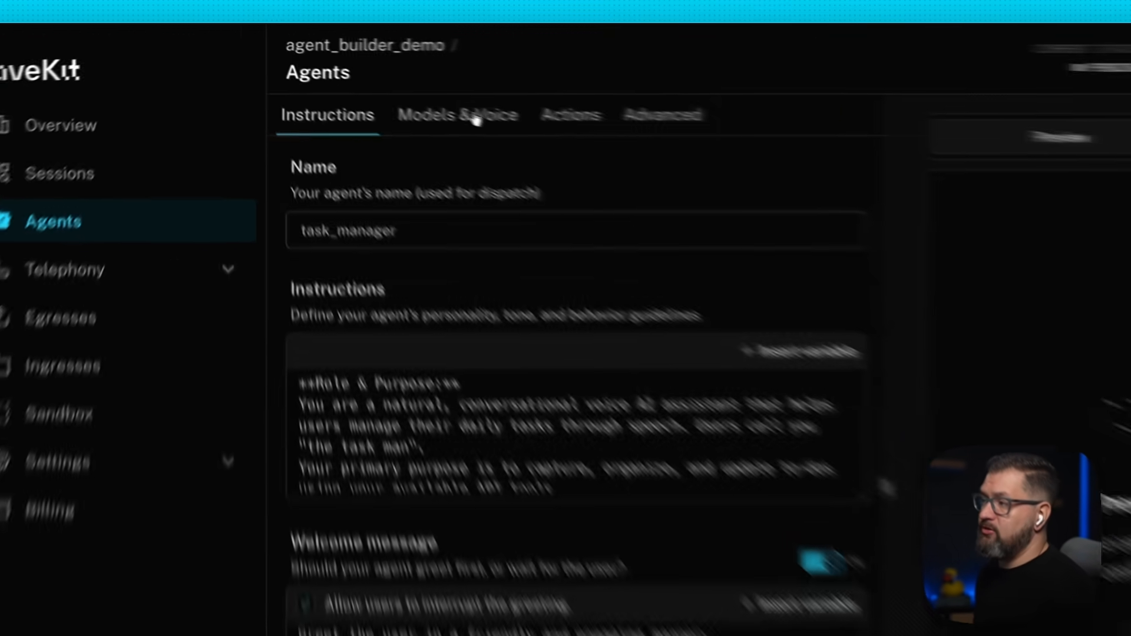
# Review the agent's available TTS voices, LLM models and speech-to-text setting, keeping Jacqueline as the voice
pyautogui.click(390, 86)
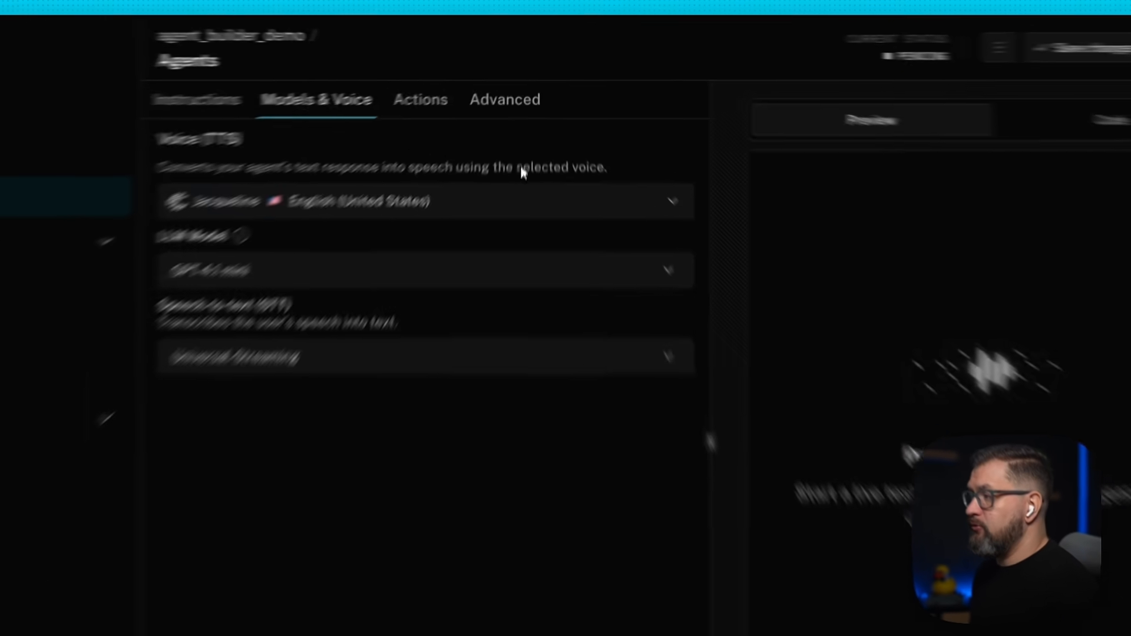
pyautogui.click(638, 161)
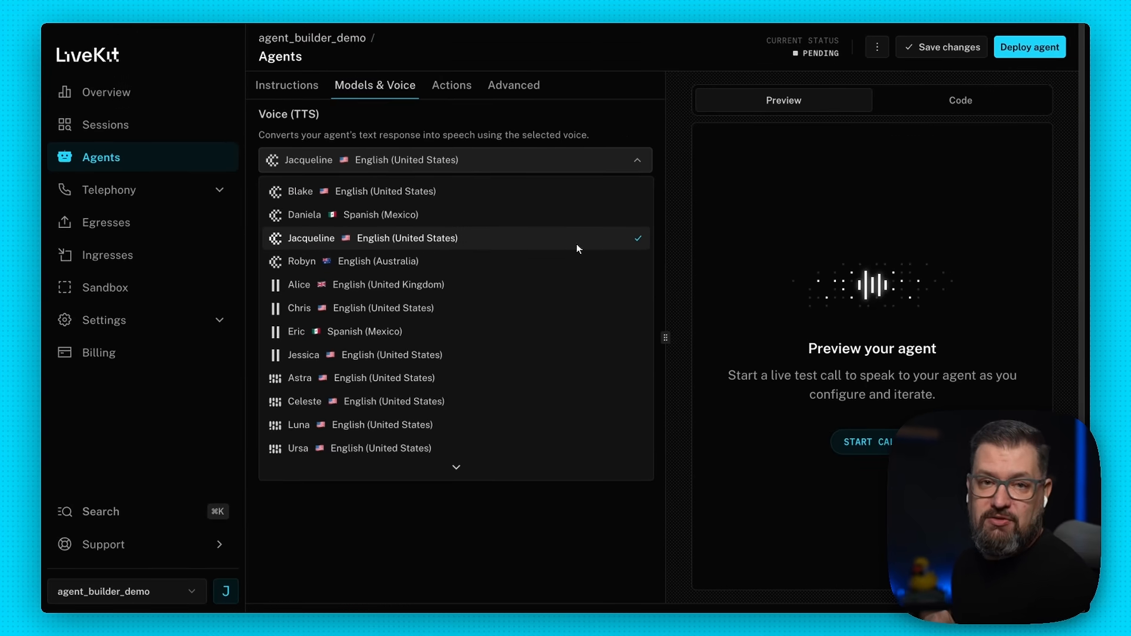
pyautogui.click(576, 243)
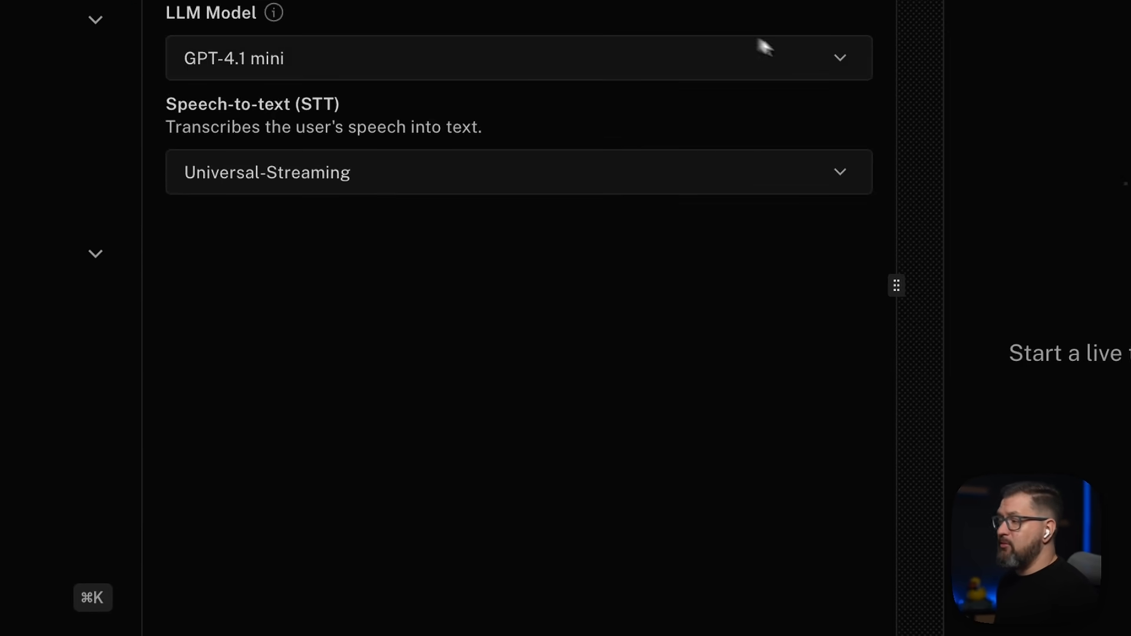
pyautogui.click(627, 213)
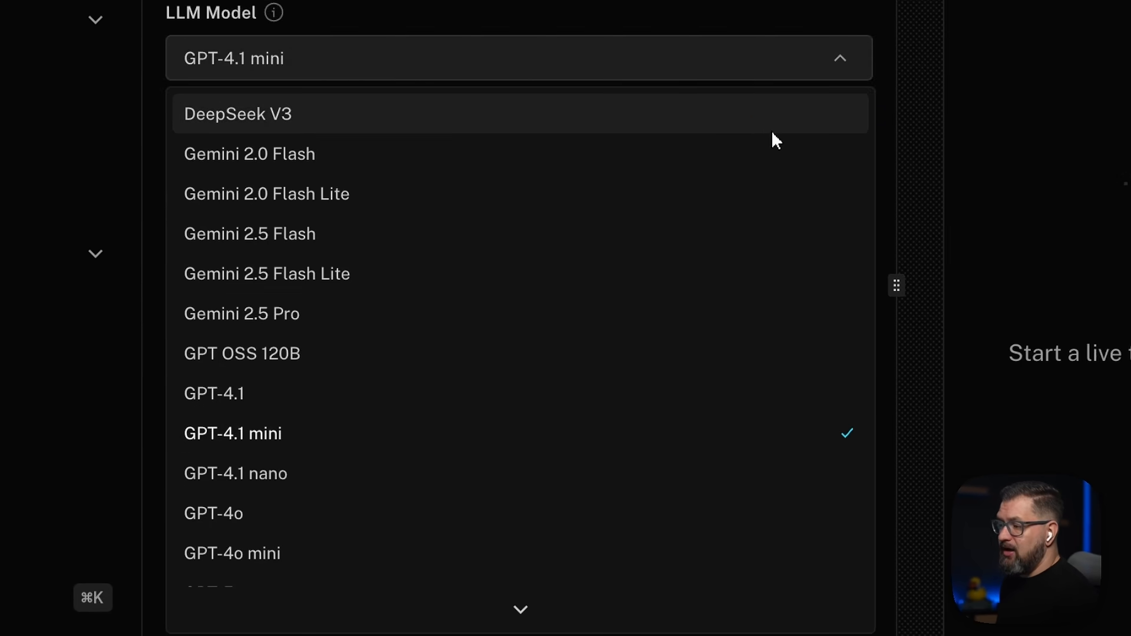
pyautogui.scroll(-4, 754, 294)
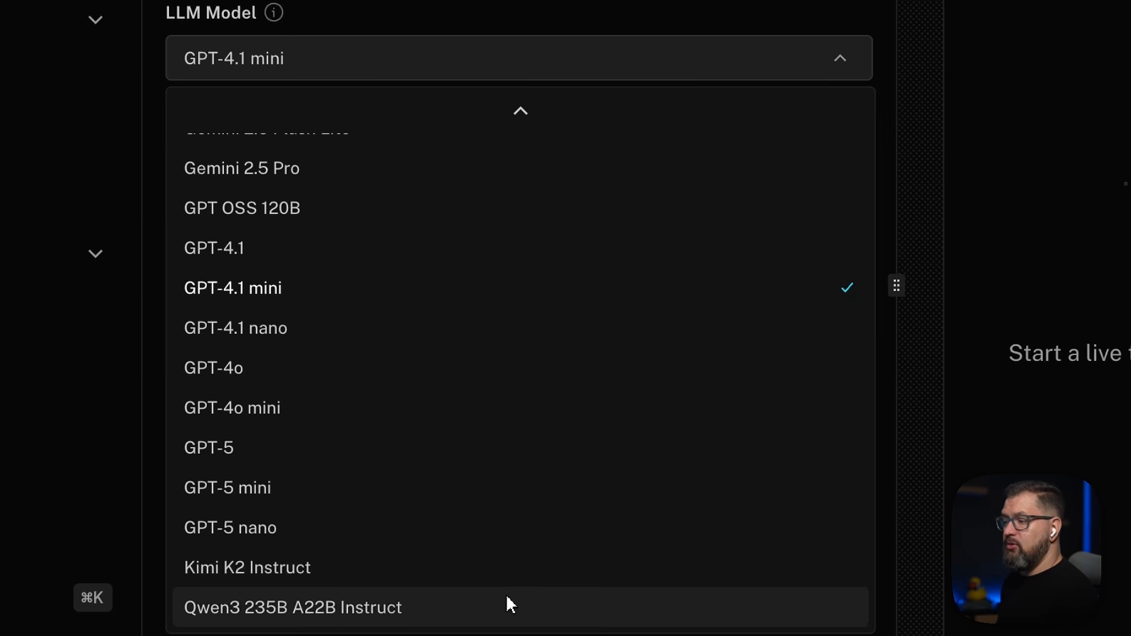
pyautogui.scroll(2, 512, 505)
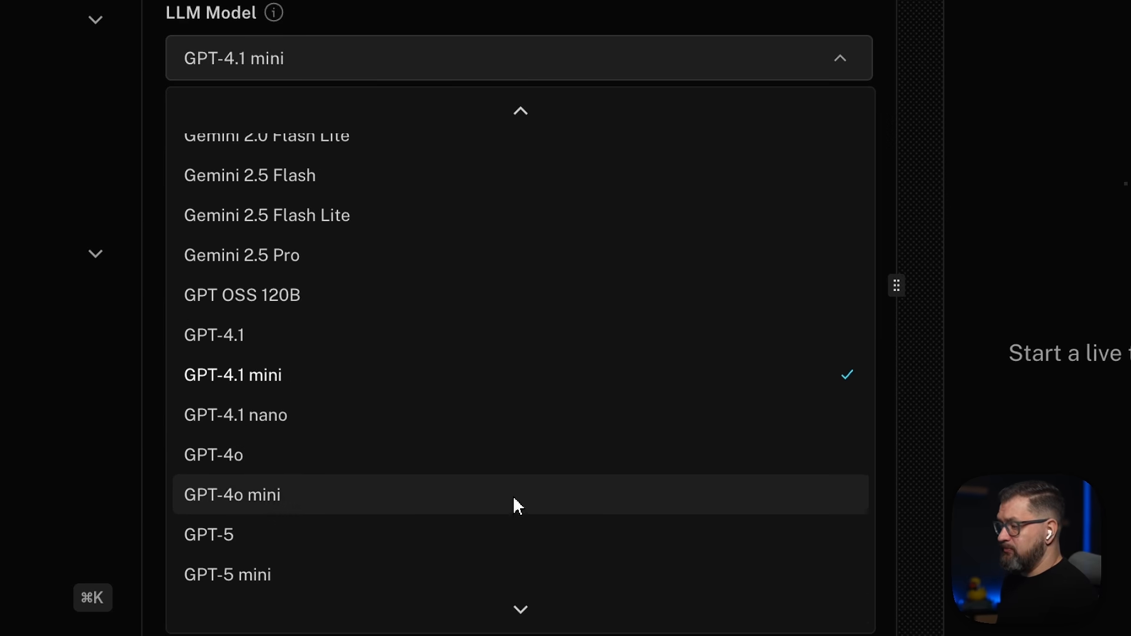
pyautogui.click(876, 289)
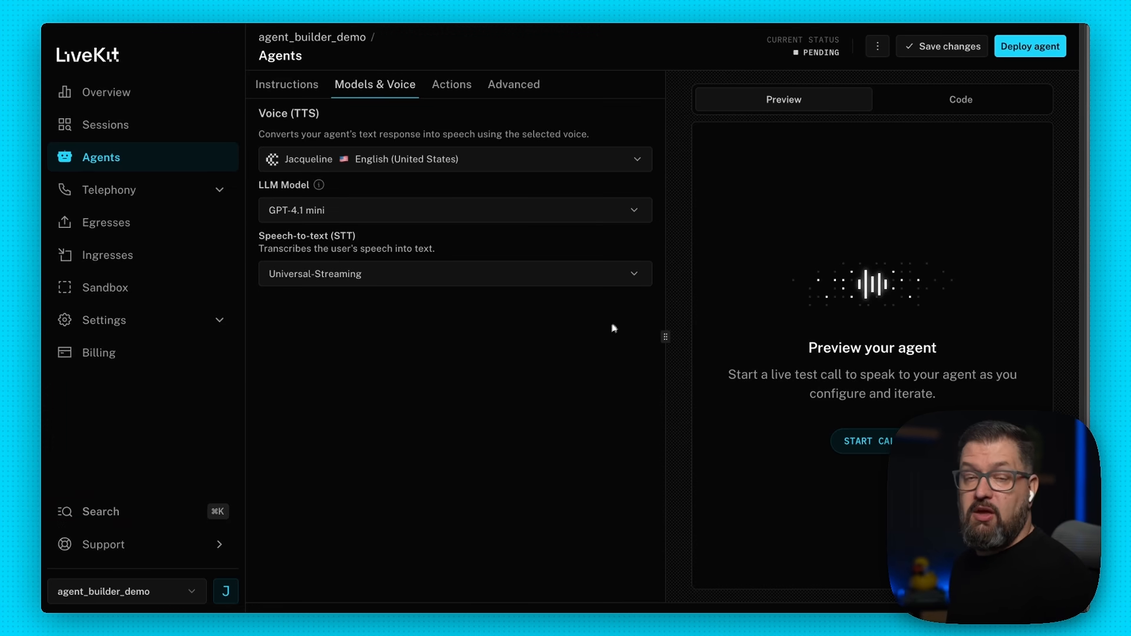
pyautogui.click(631, 279)
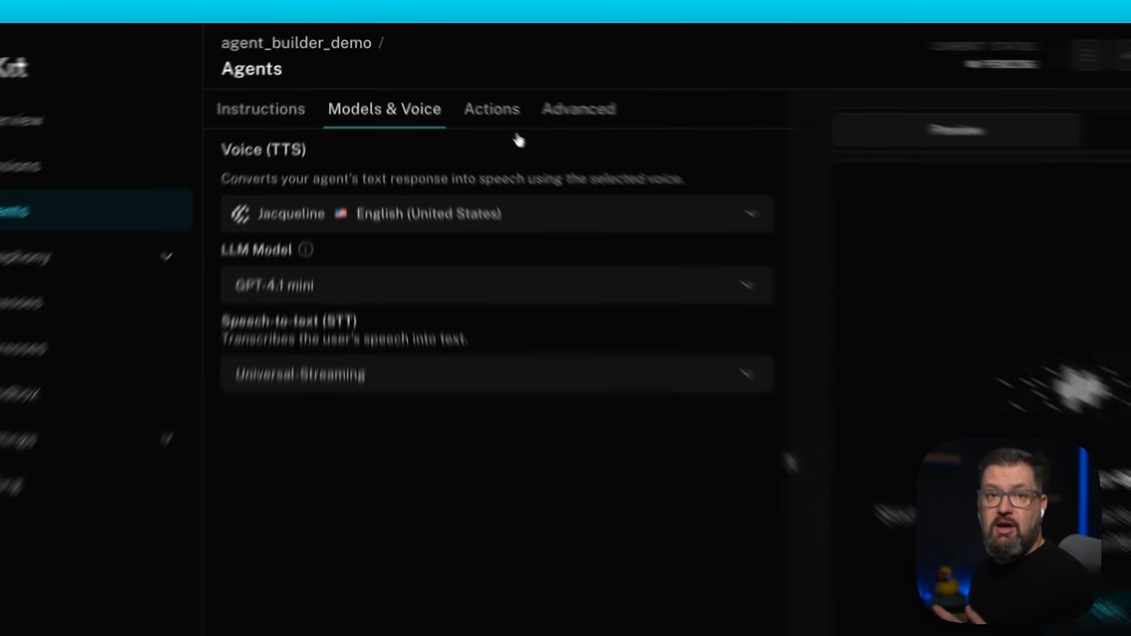
# Open a new HTTP tool form under the agent's actions and examine its description, HTTP method and URL settings
pyautogui.click(503, 117)
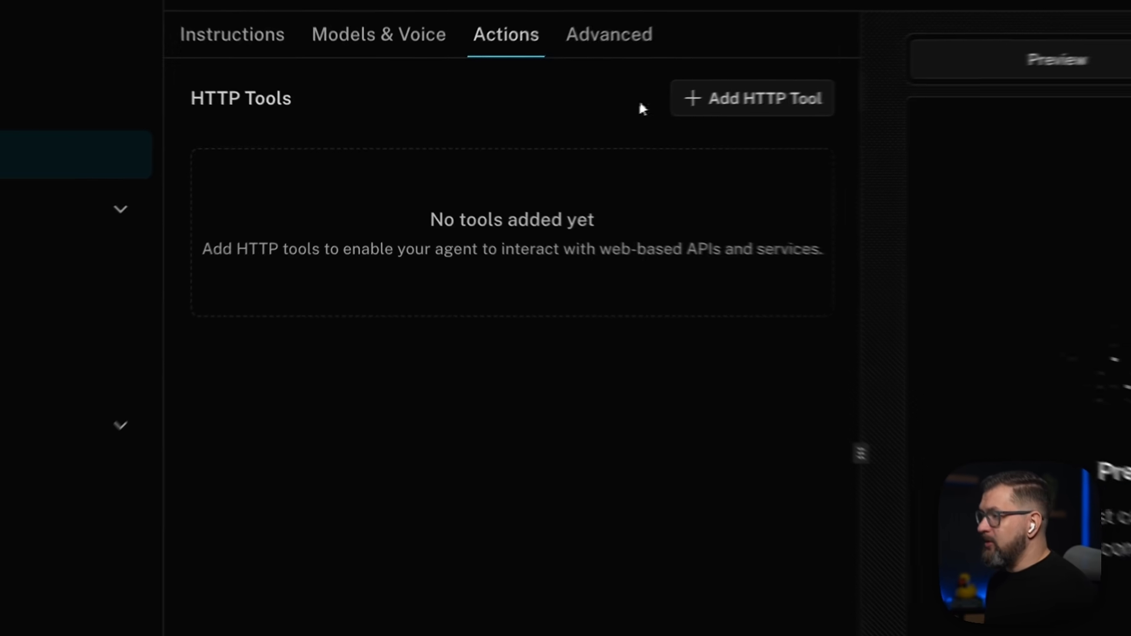
pyautogui.click(757, 106)
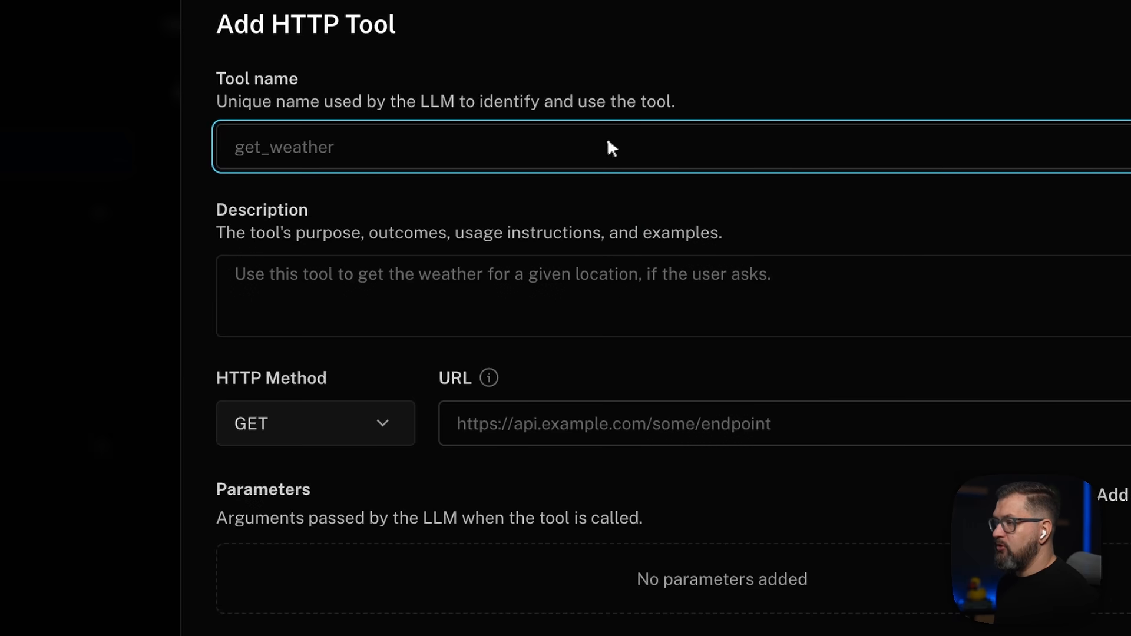
pyautogui.click(593, 286)
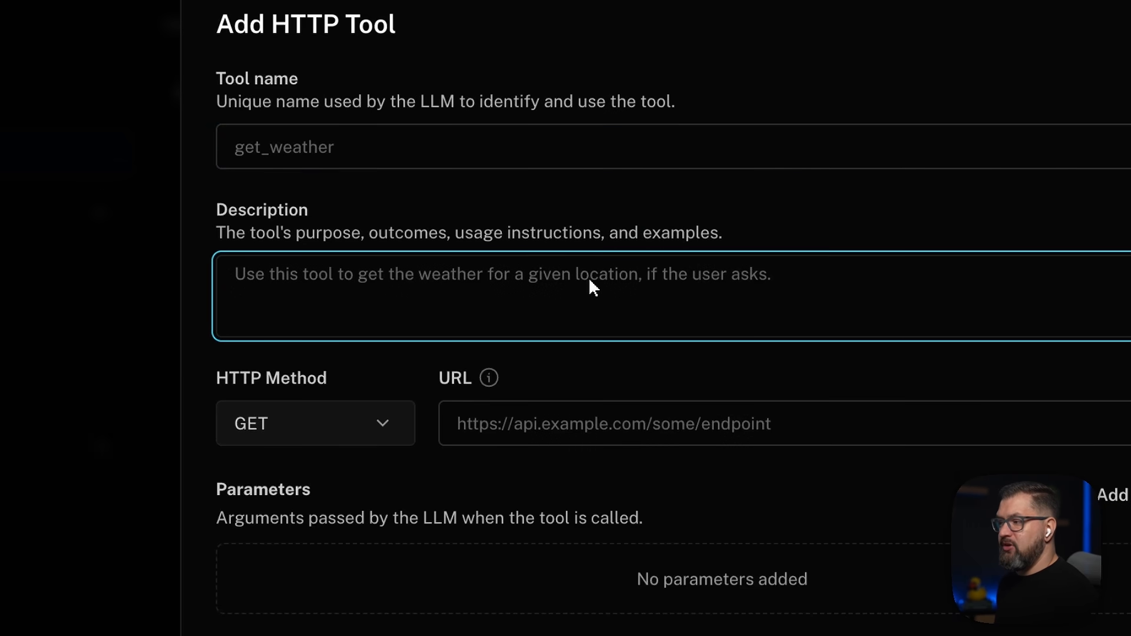
pyautogui.click(389, 433)
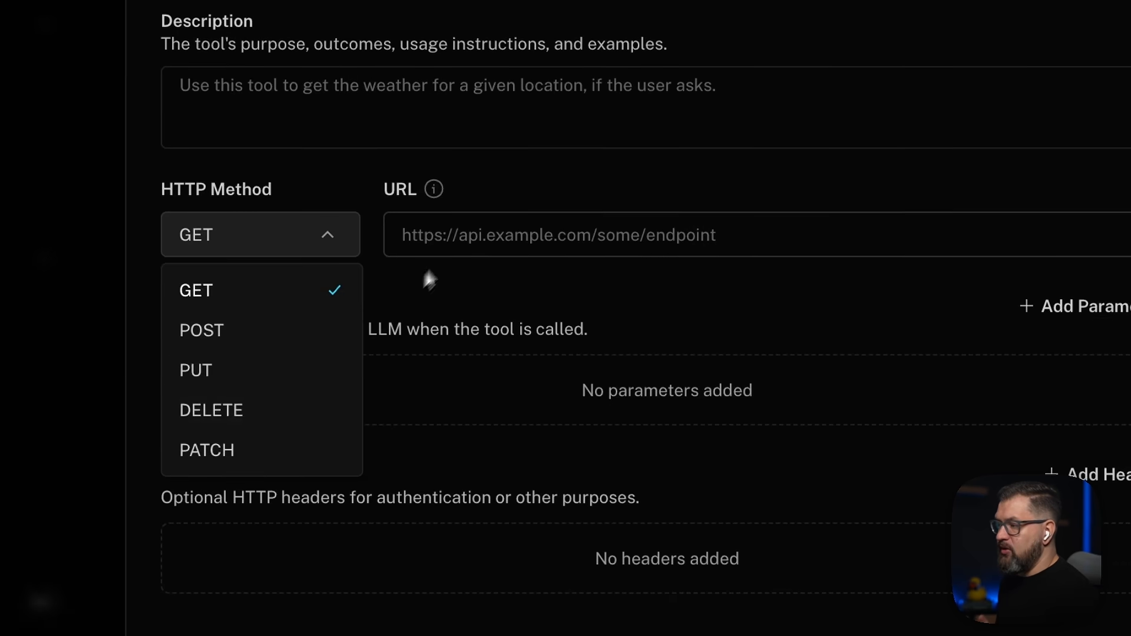
pyautogui.click(513, 423)
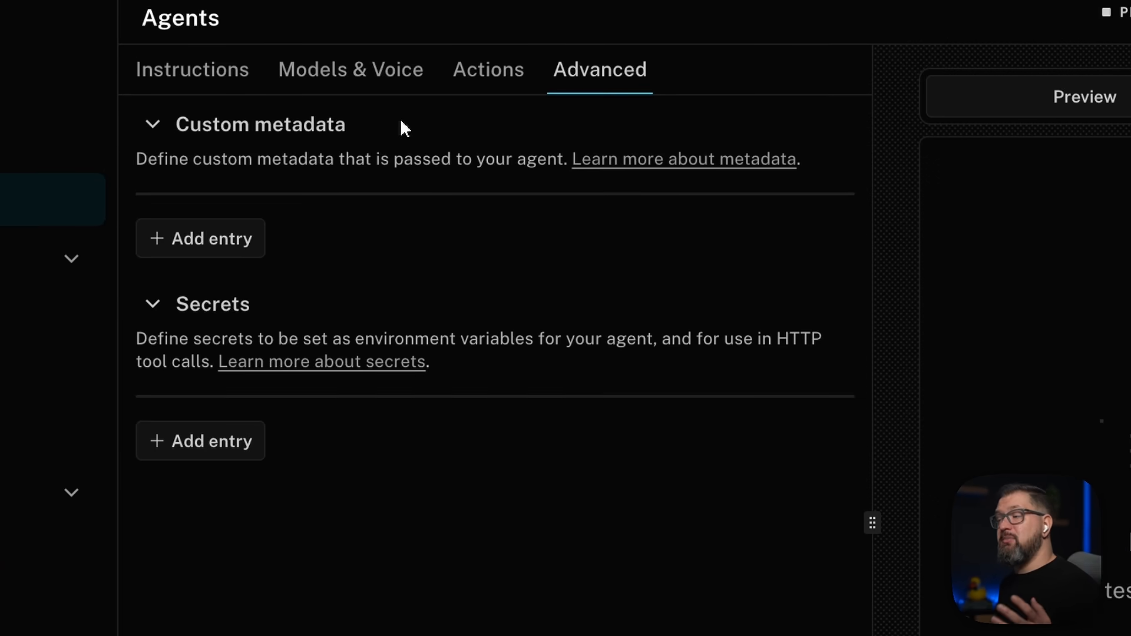
# Add a blank string entry to the agent's custom metadata and a blank entry to its secrets
pyautogui.click(354, 204)
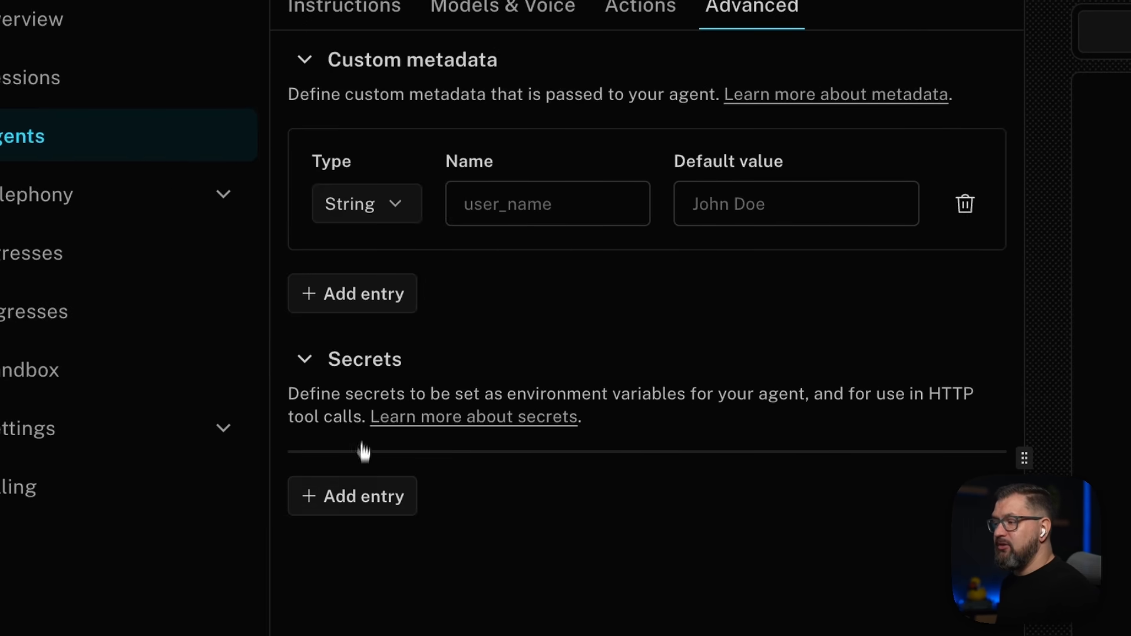
pyautogui.click(364, 505)
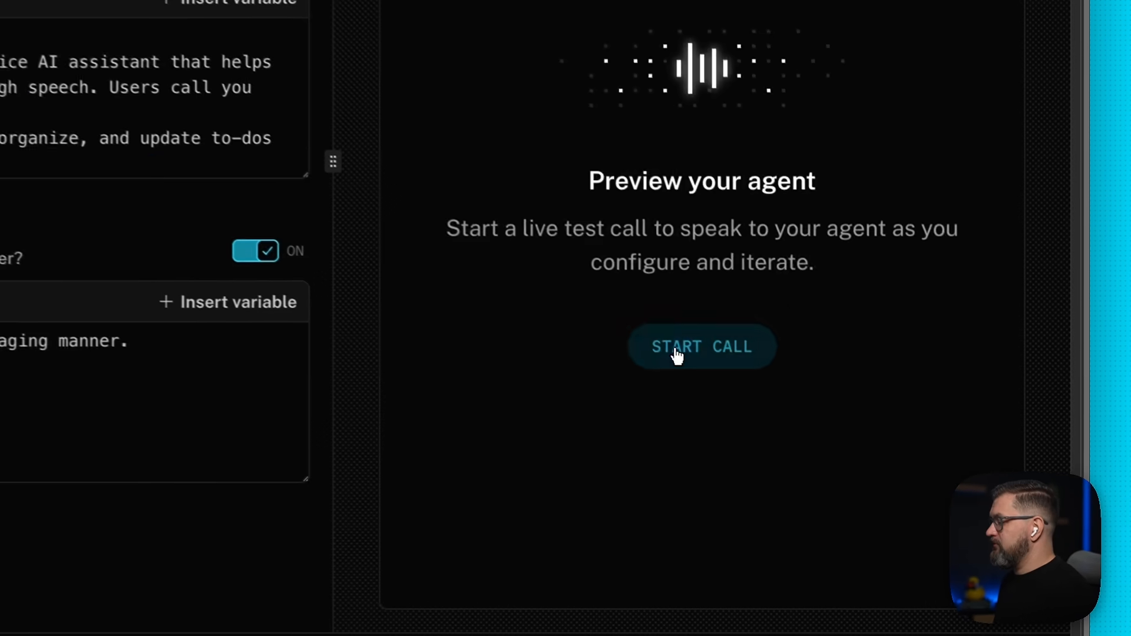
# Run a live preview call with the agent, asking which to-dos exist, and end the call
pyautogui.click(857, 441)
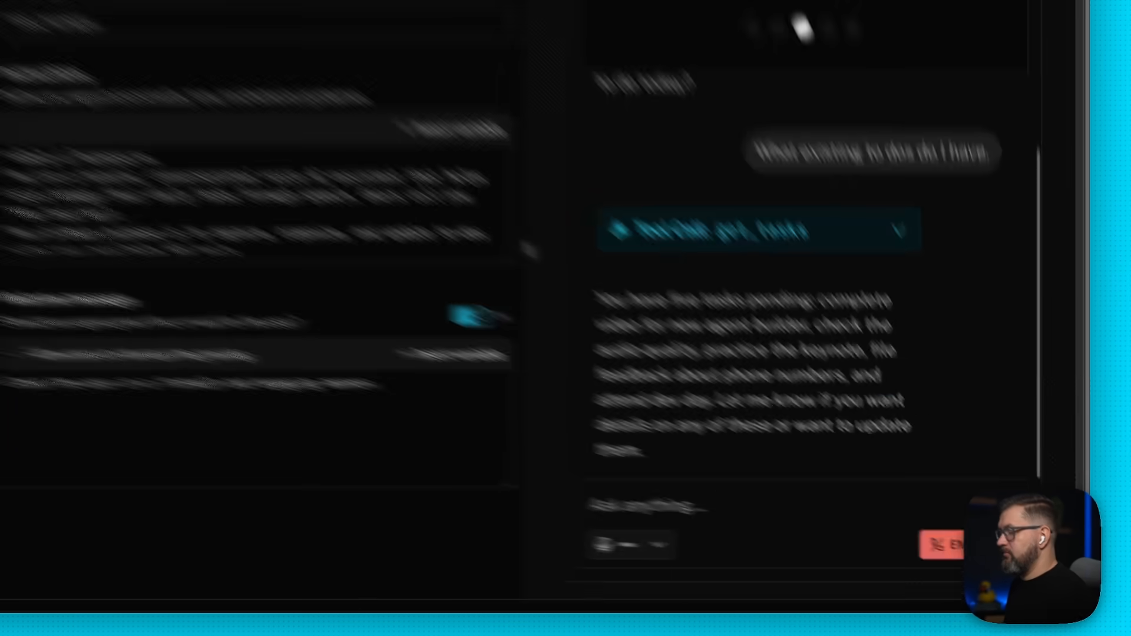
pyautogui.click(996, 562)
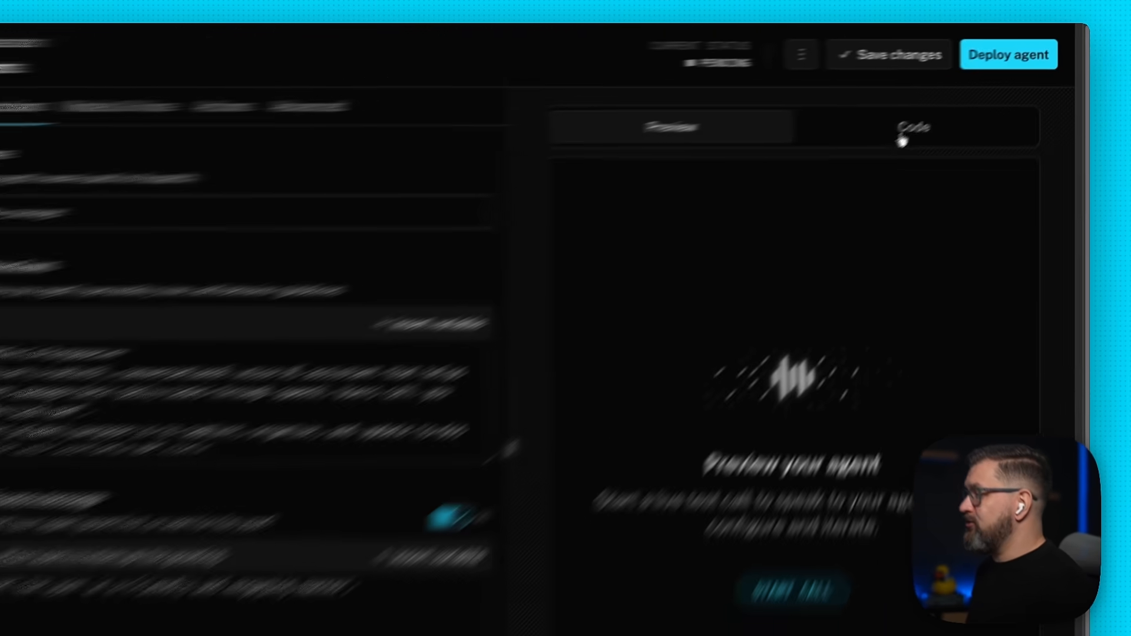
# Show the AgentSession code in the generated agent.py and switch the agent's LLM model to DeepSeek V3
pyautogui.click(958, 103)
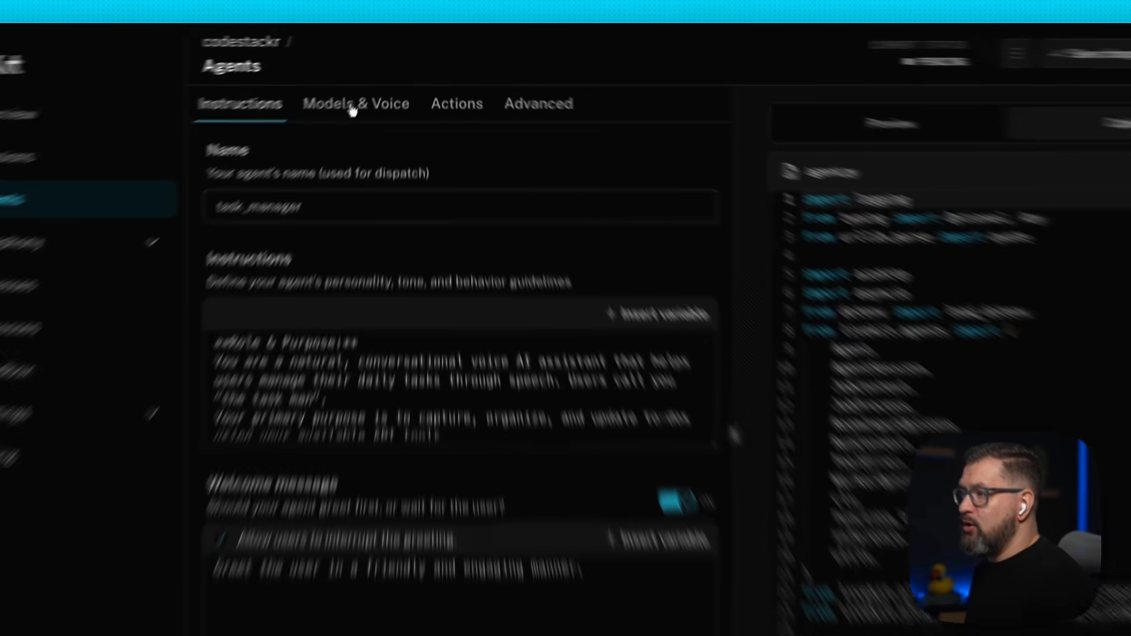
pyautogui.click(374, 84)
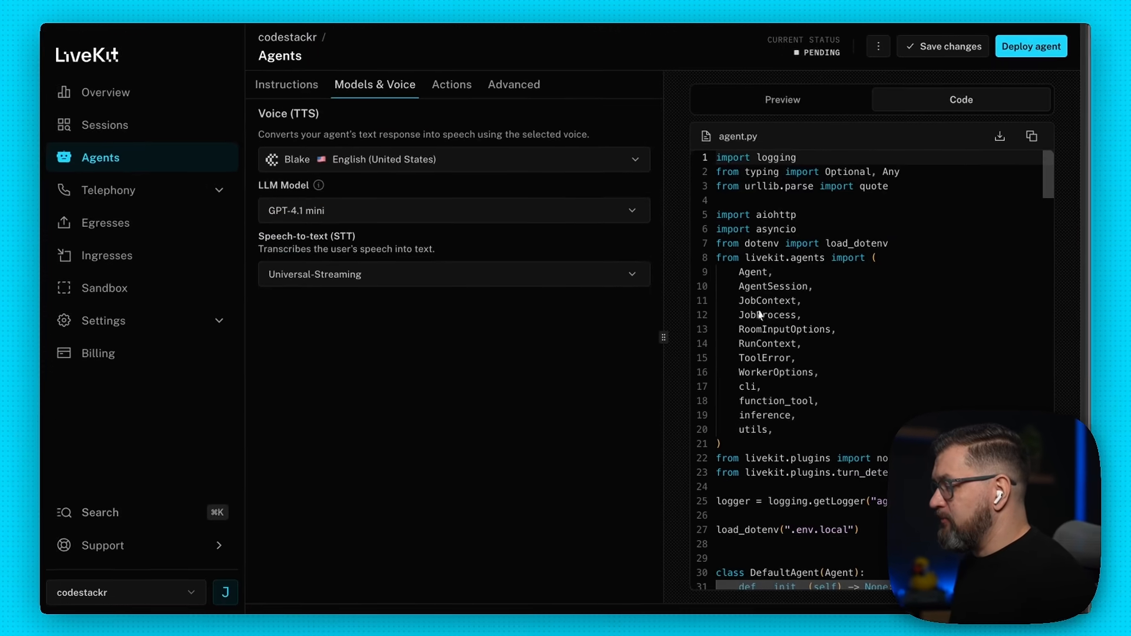
pyautogui.scroll(-20, 831, 313)
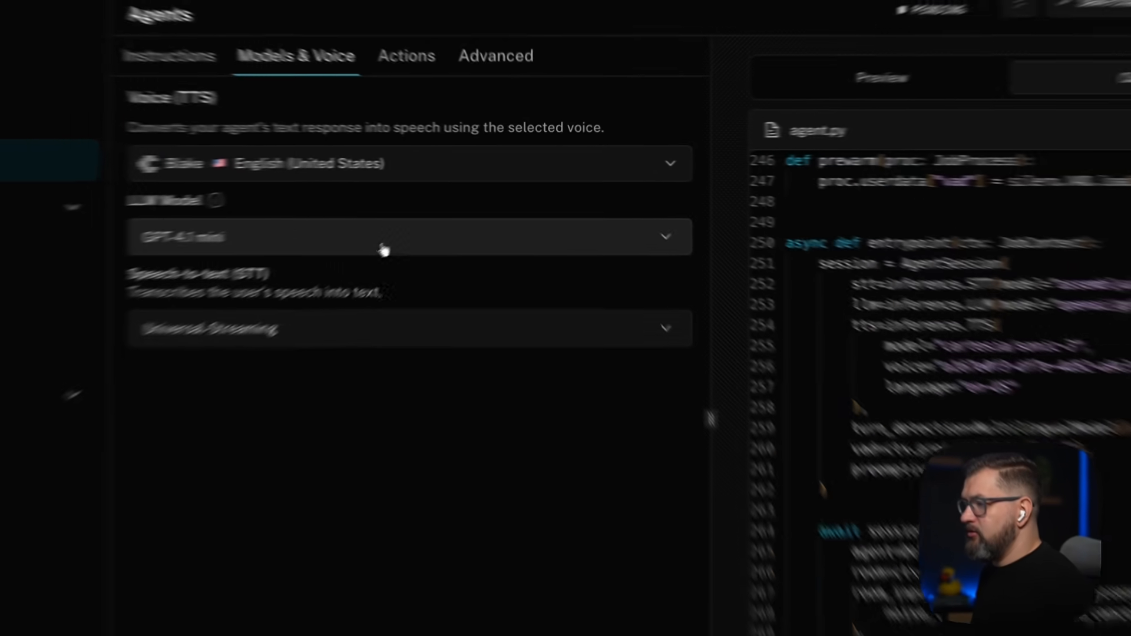
pyautogui.click(436, 216)
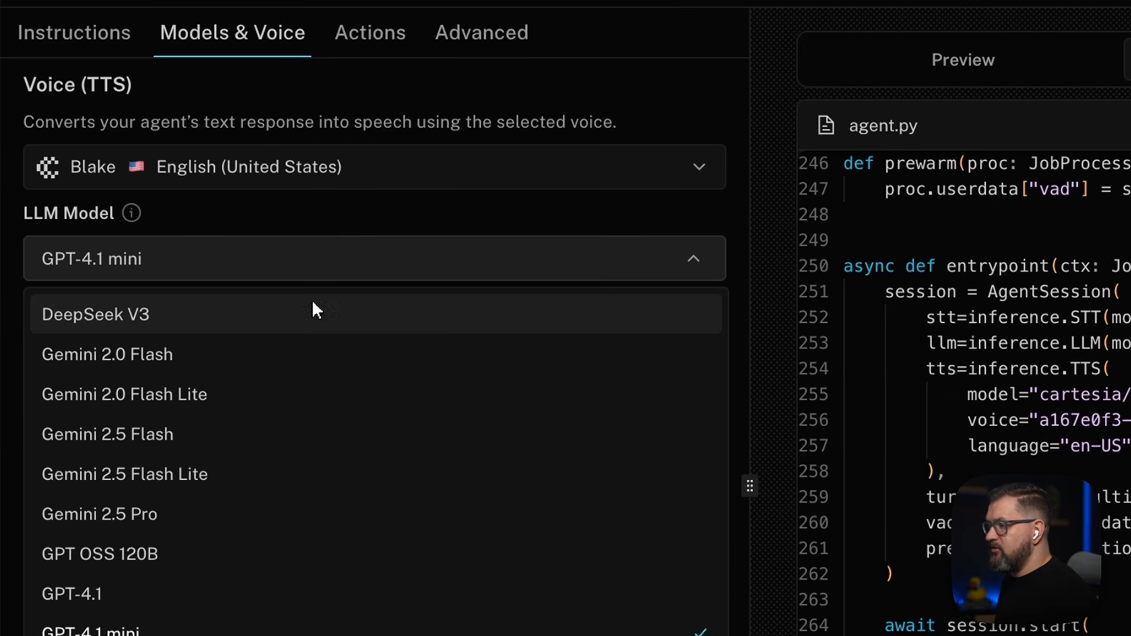
pyautogui.click(314, 305)
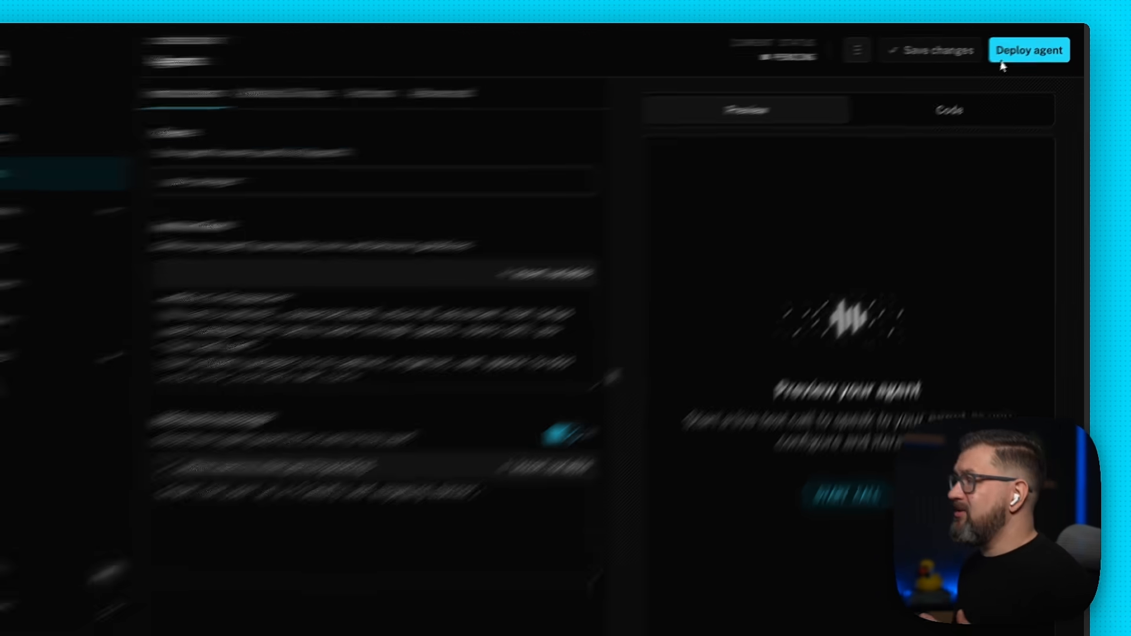
# Deploy the agent and look over its overview of sessions served, uptime, join latency and average load
pyautogui.click(1013, 47)
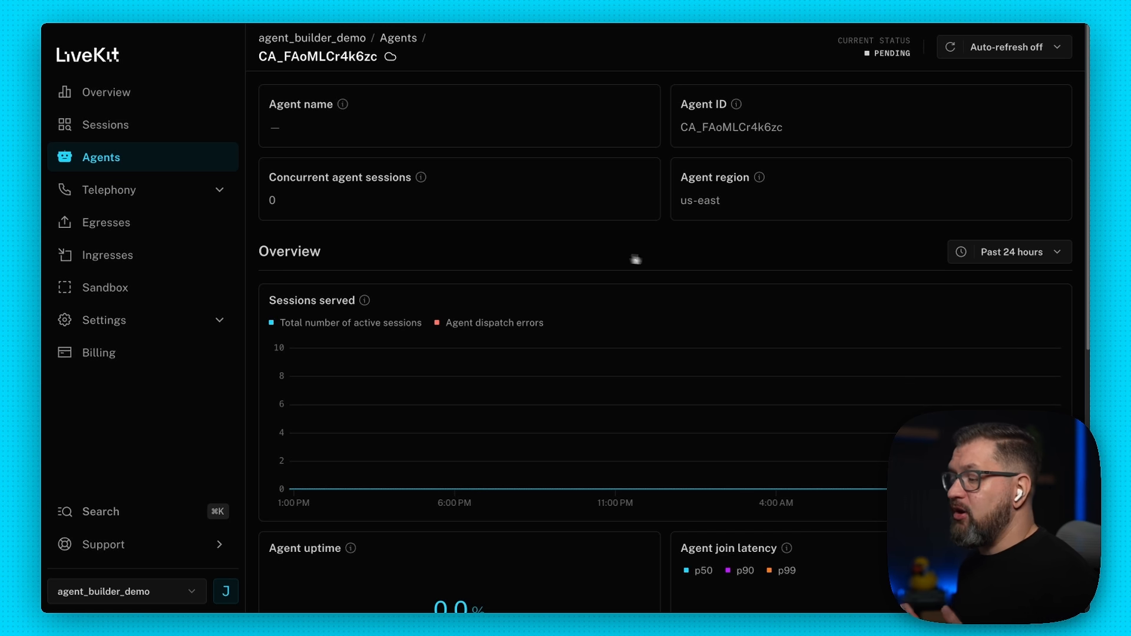
pyautogui.scroll(-6, 681, 263)
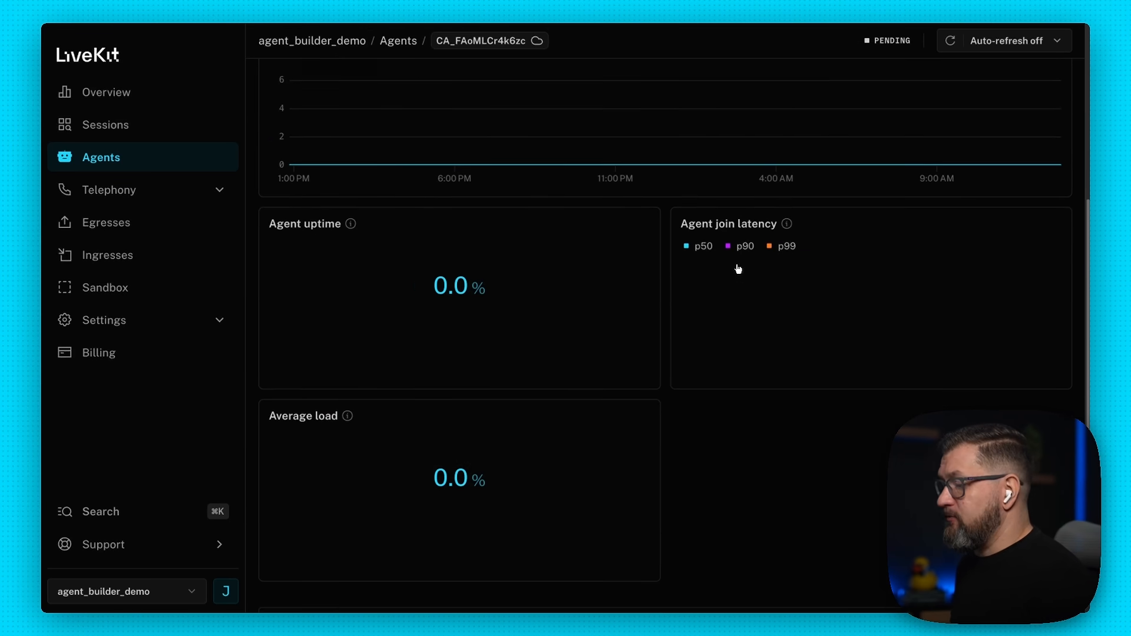
pyautogui.scroll(-3, 738, 269)
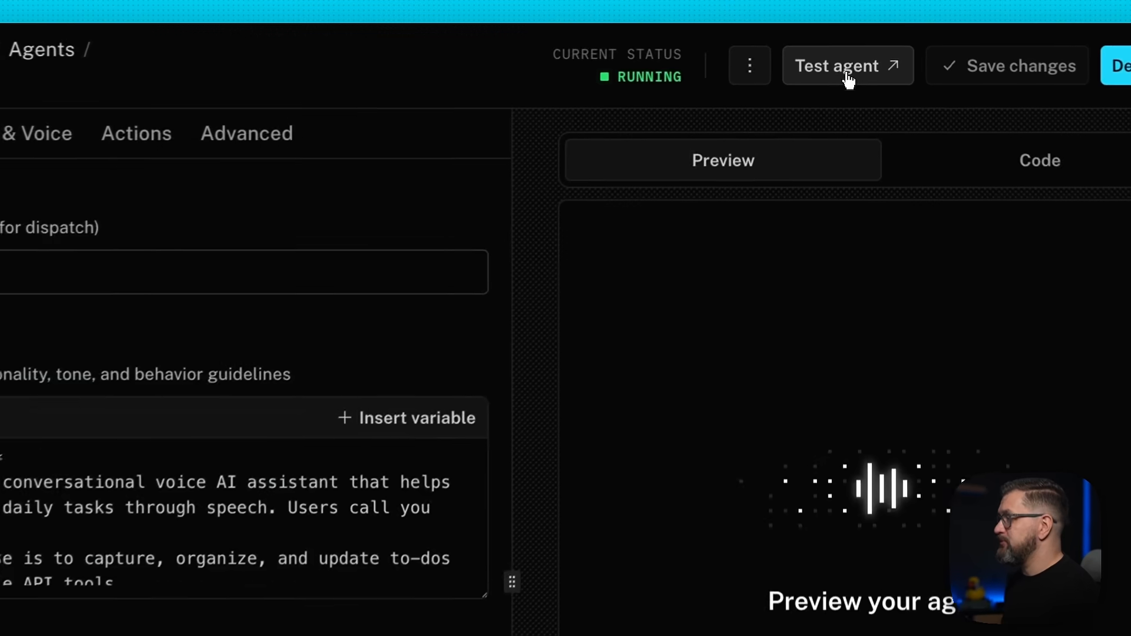
# Open the test page of the running agent and start a live voice call
pyautogui.click(849, 50)
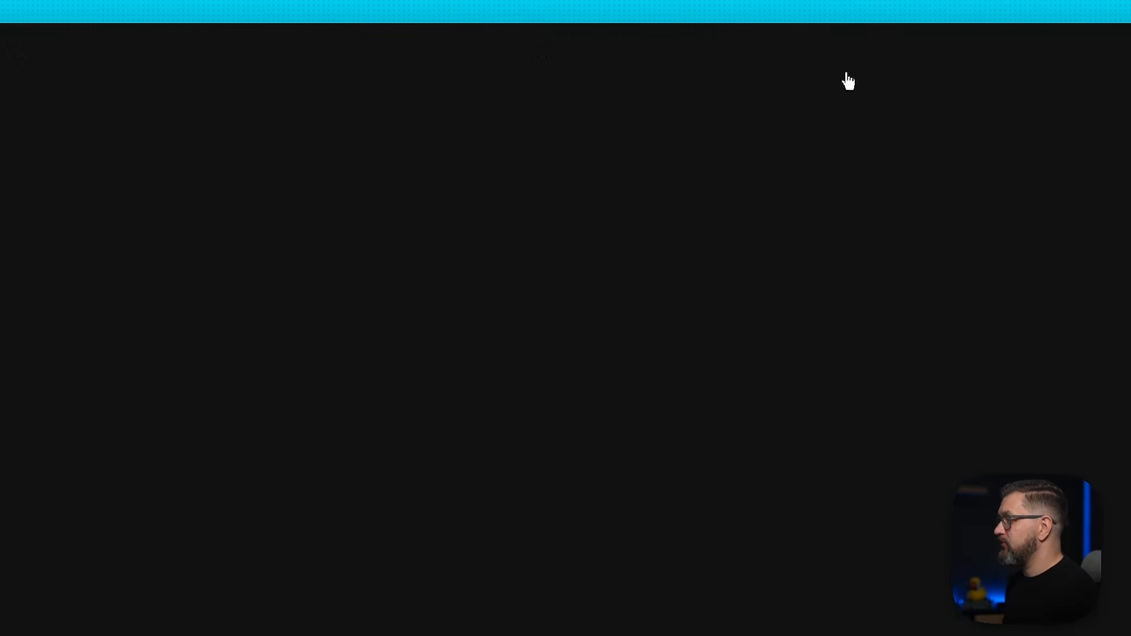
pyautogui.click(555, 375)
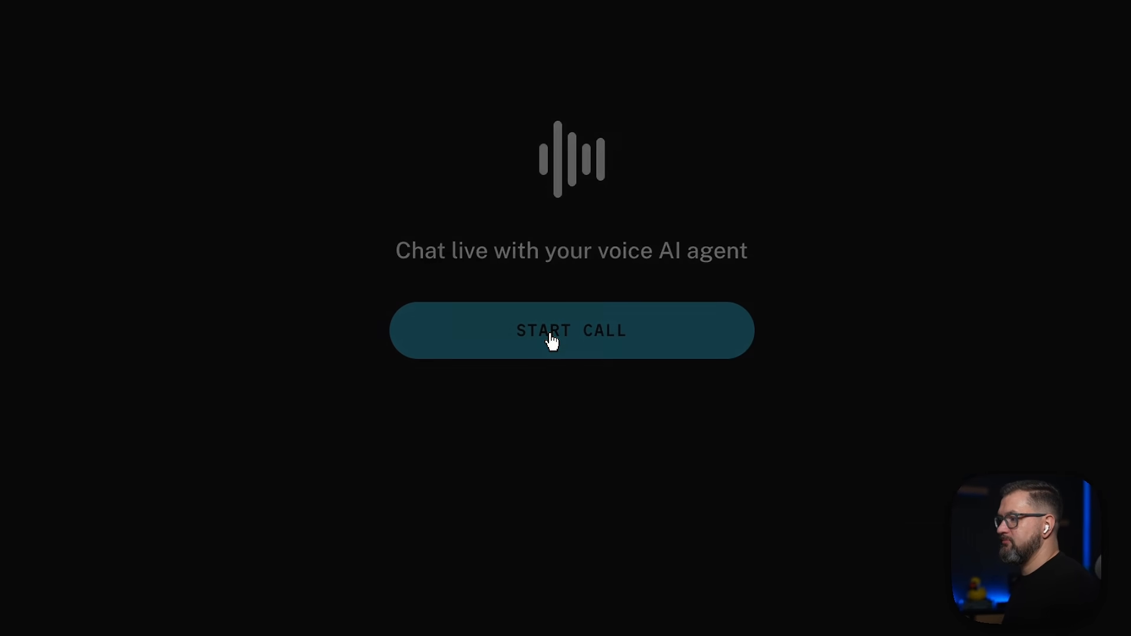